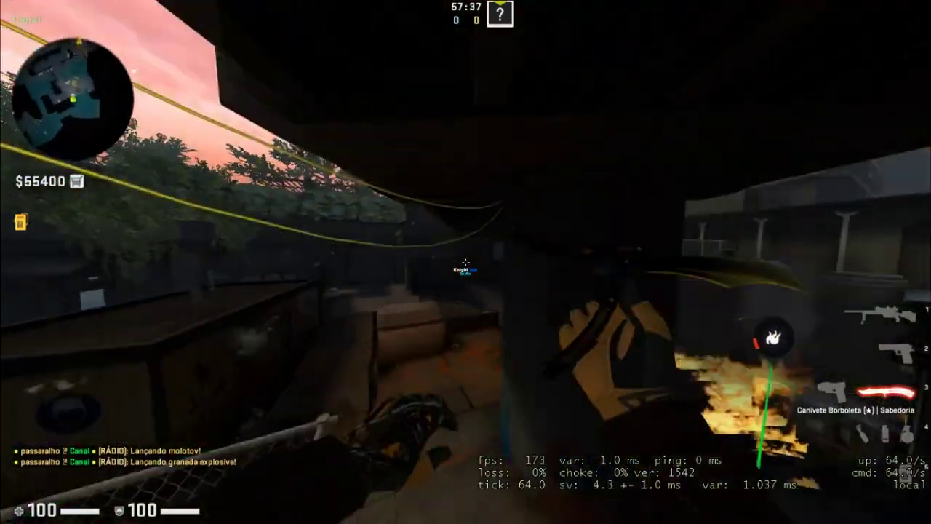
- Load de_mirage from the developer console
key("grave")
type("map de_")
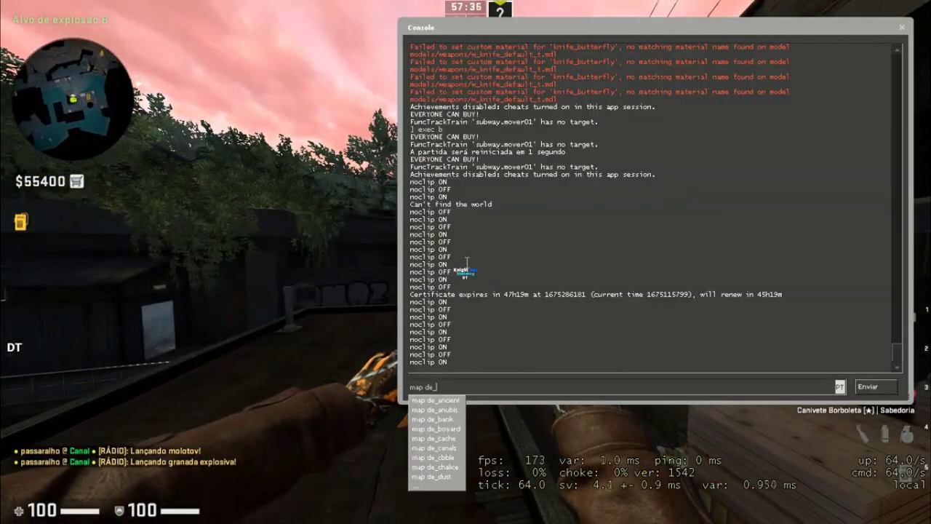
type("mirage")
key("Return")
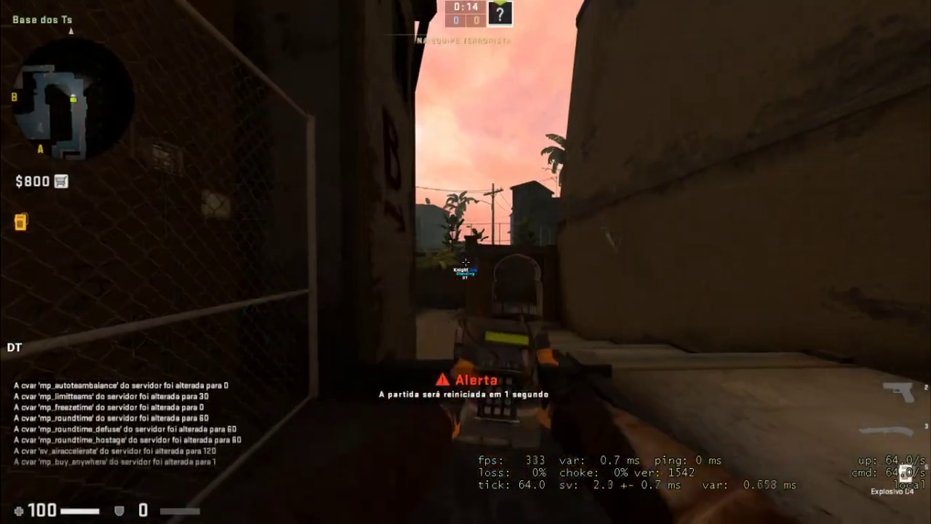
- Restart with practice settings and throw molotovs down Becos do palácio and from Rampa dos Ts
key("4")
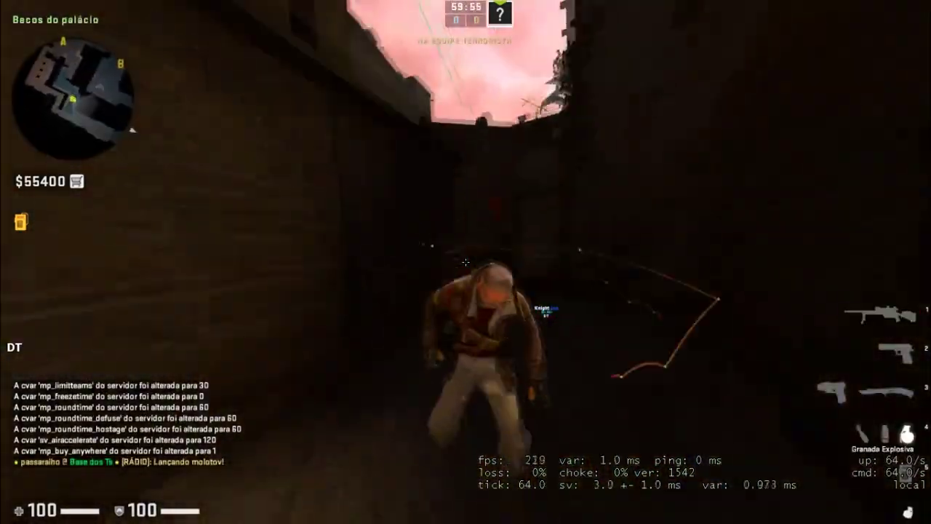
left_click(466, 262)
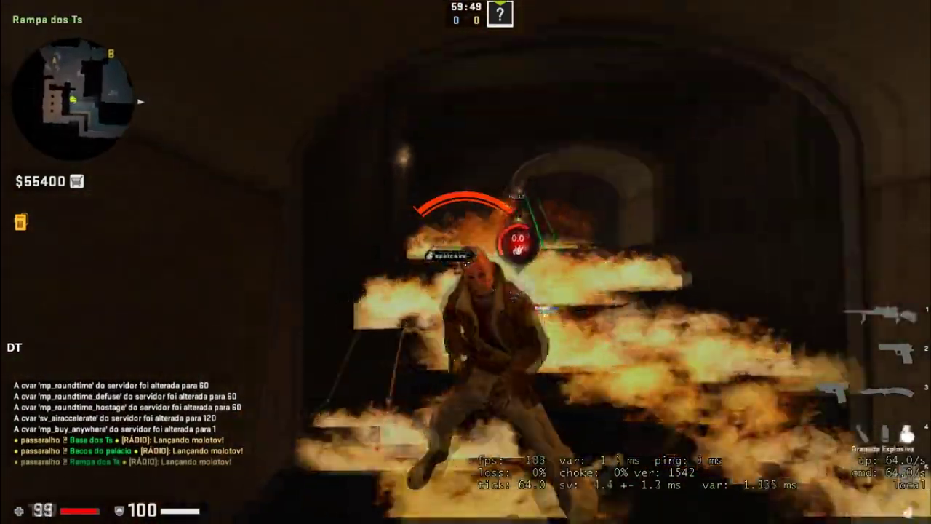
left_click(466, 262)
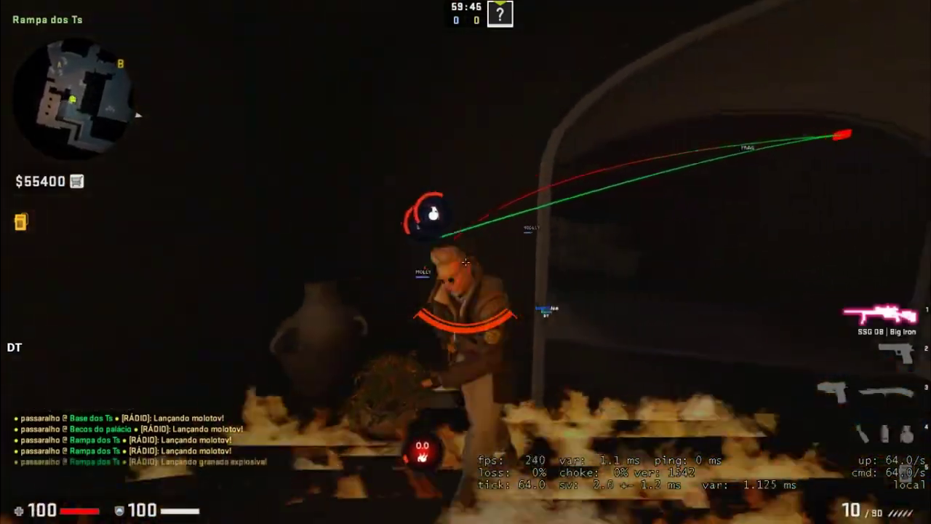
- Switch grenades, line up the view and fly through the map to Bilheteria
key("w")
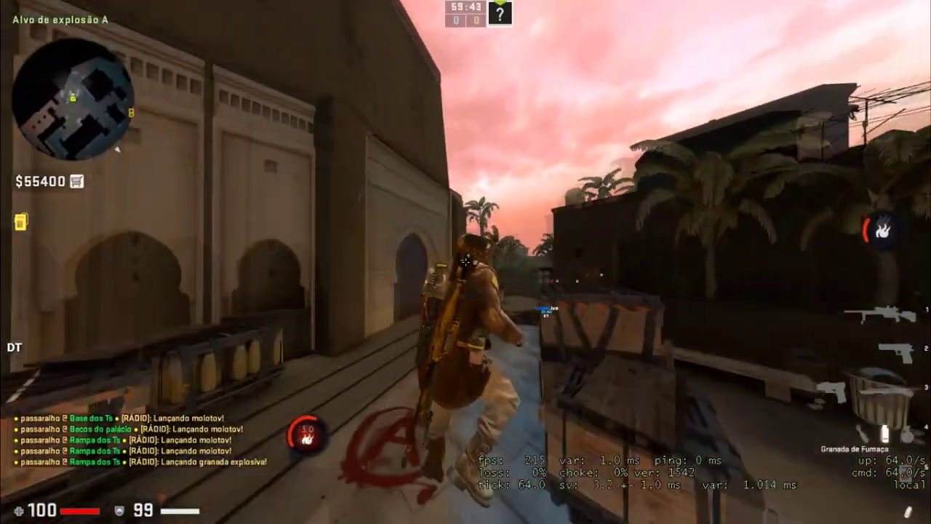
left_click_drag(466, 262, 466, 262)
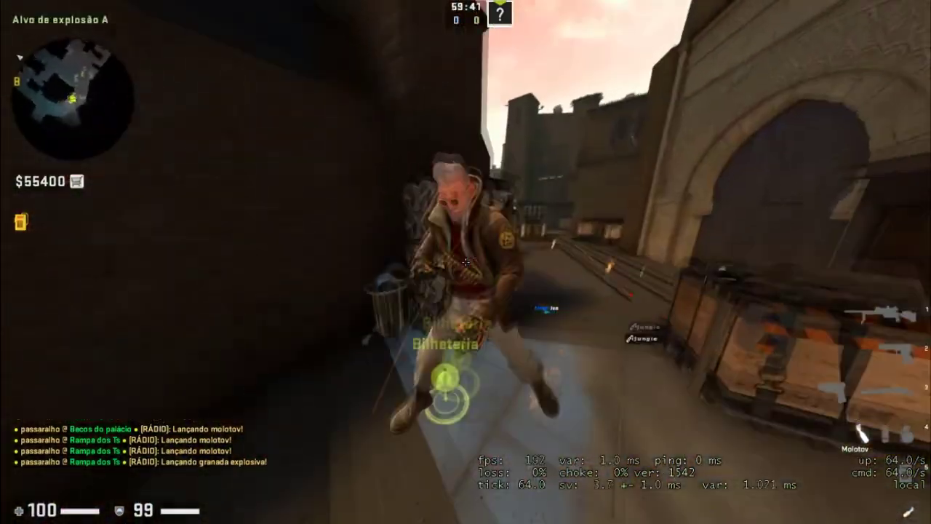
key("w")
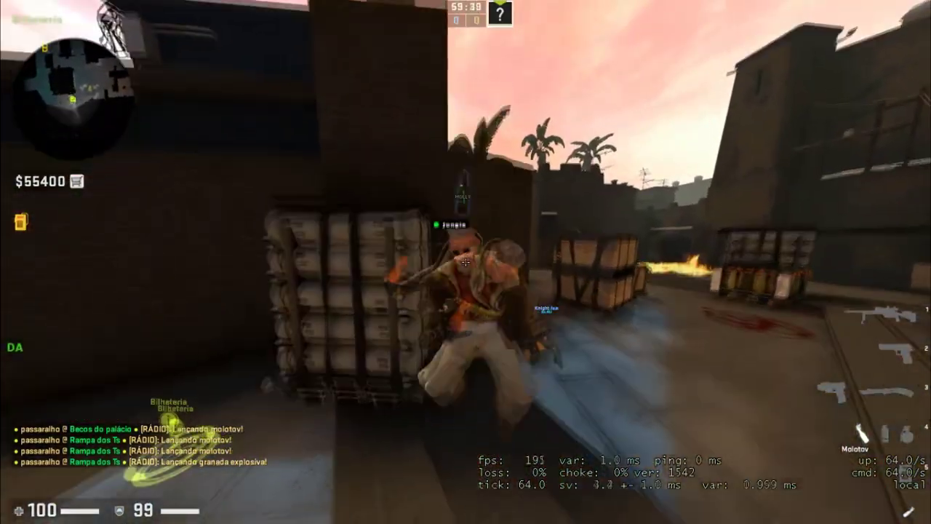
key("w")
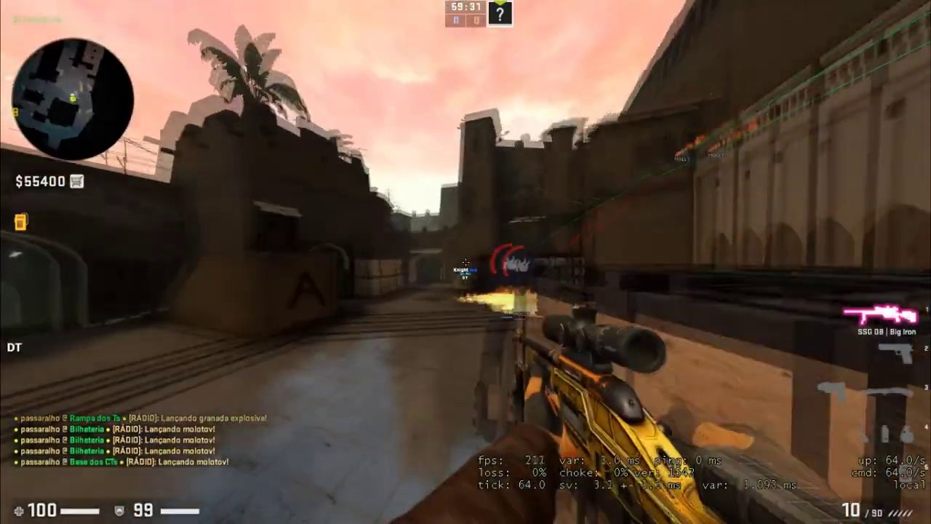
- Throw a molotov onto A site, then move through Selva and throw another from Varanda
left_click(466, 262)
key("w")
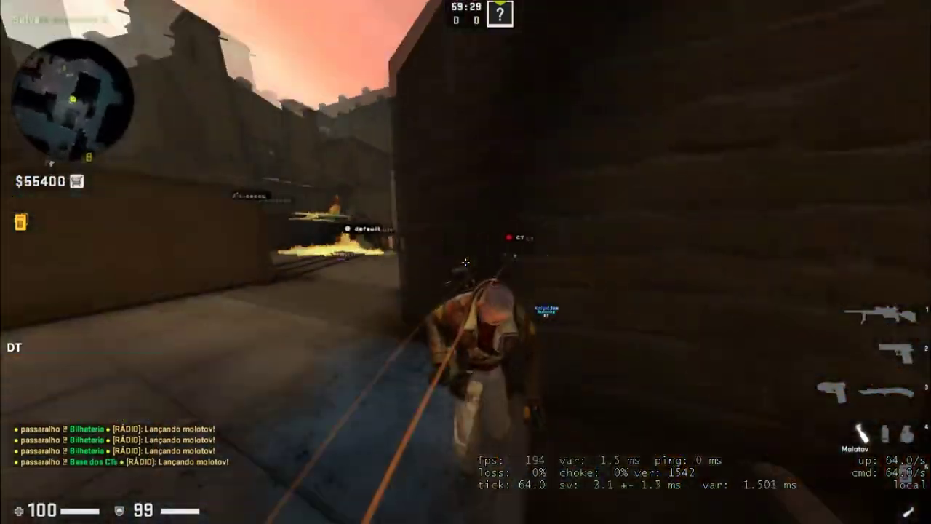
key("w")
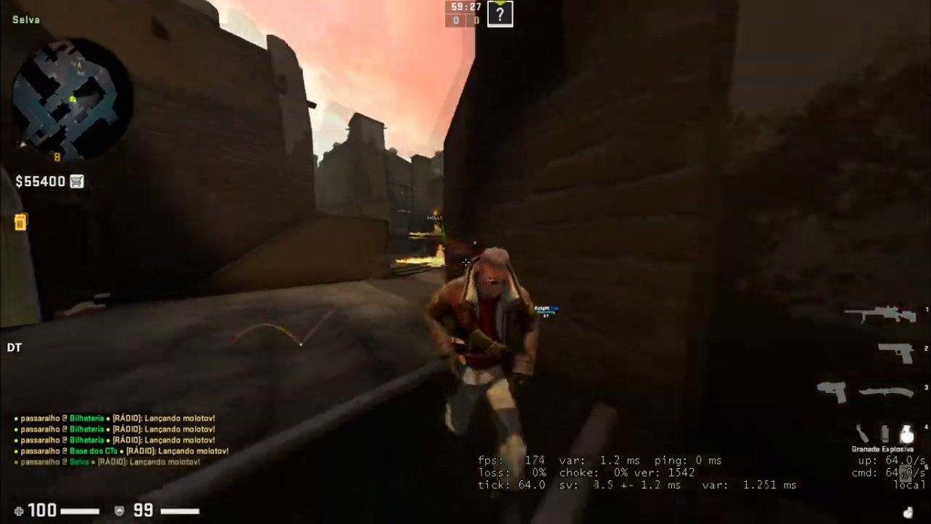
key("w")
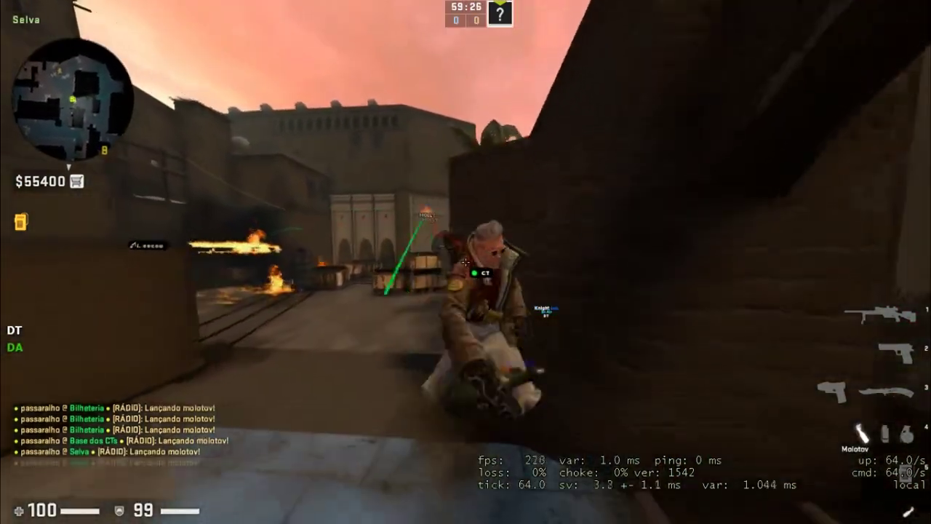
key("1")
key("w")
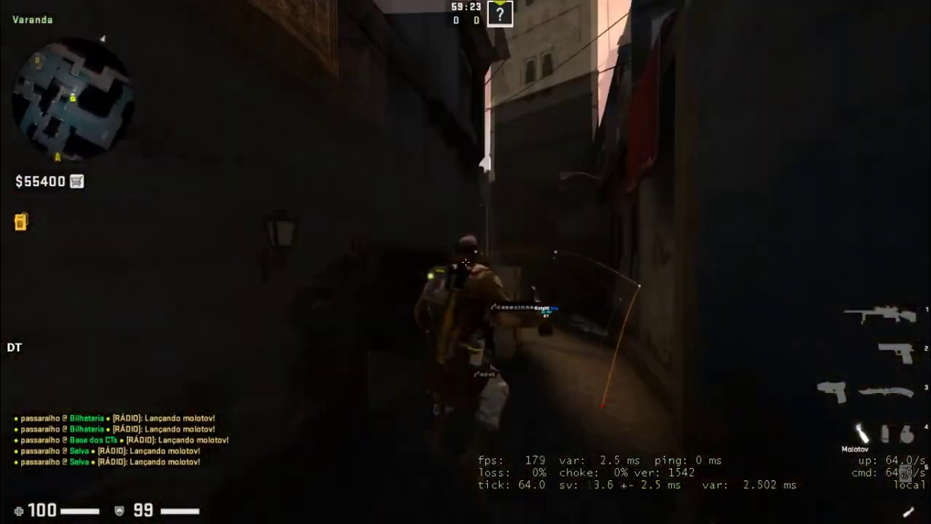
key("4")
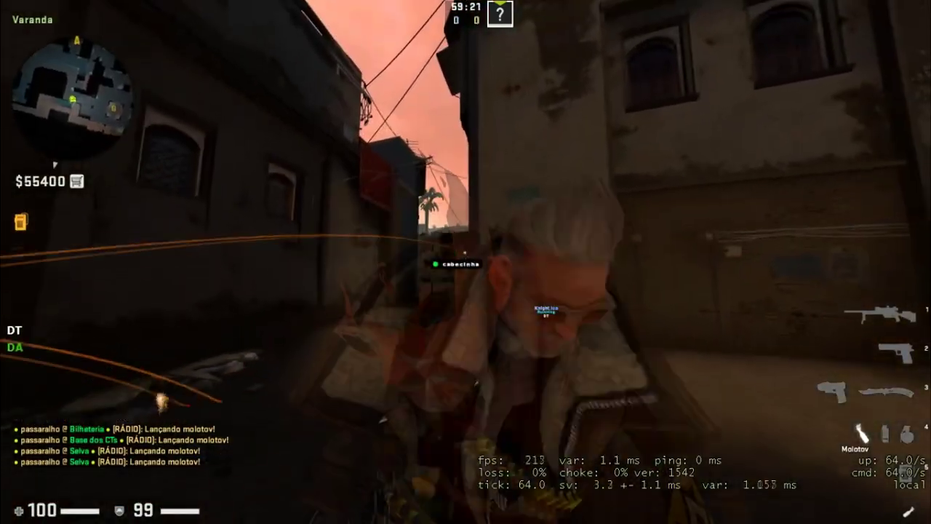
left_click(465, 262)
- Fly through Túnel toward Conector and throw two molotovs from Escadas
key("w")
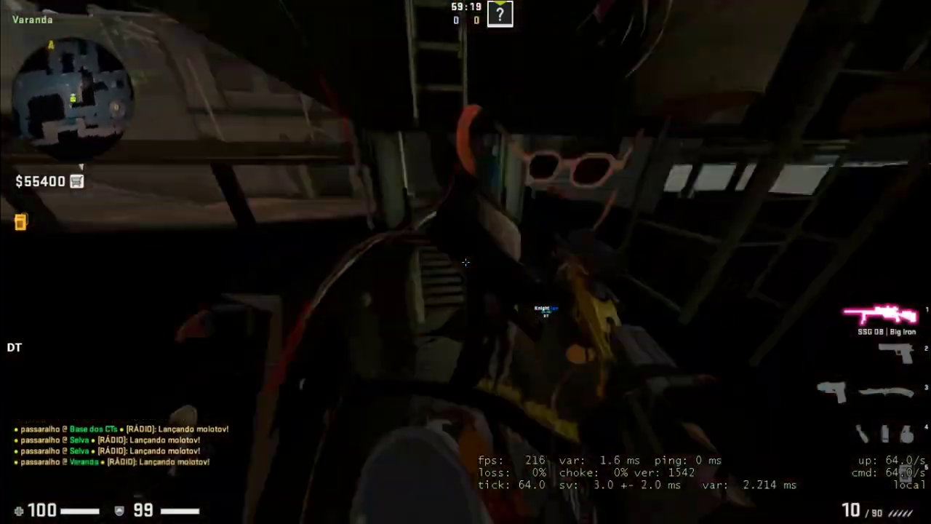
key("w")
key("4")
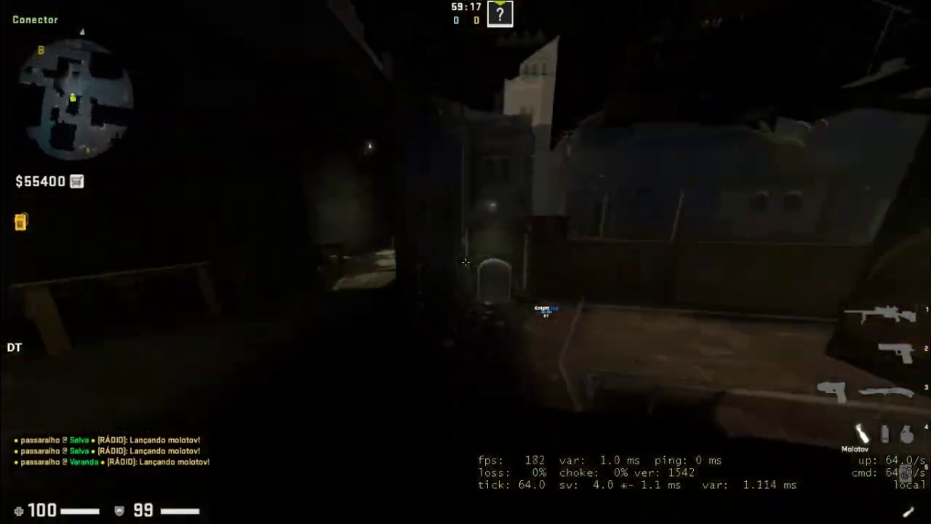
key("w")
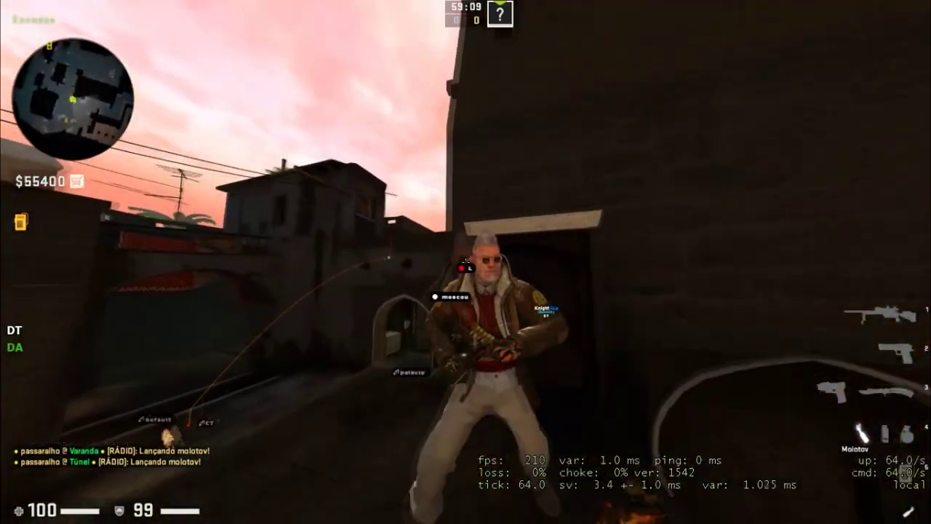
left_click(465, 262)
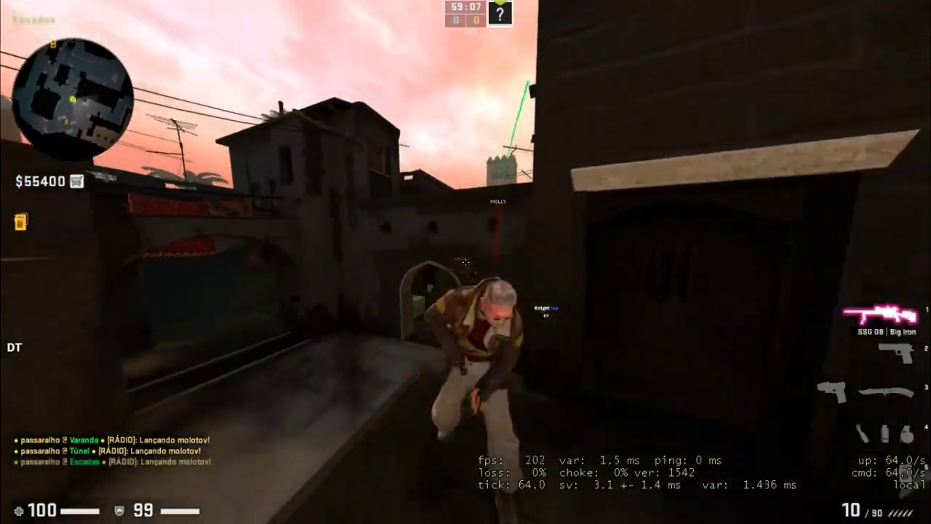
left_click(465, 262)
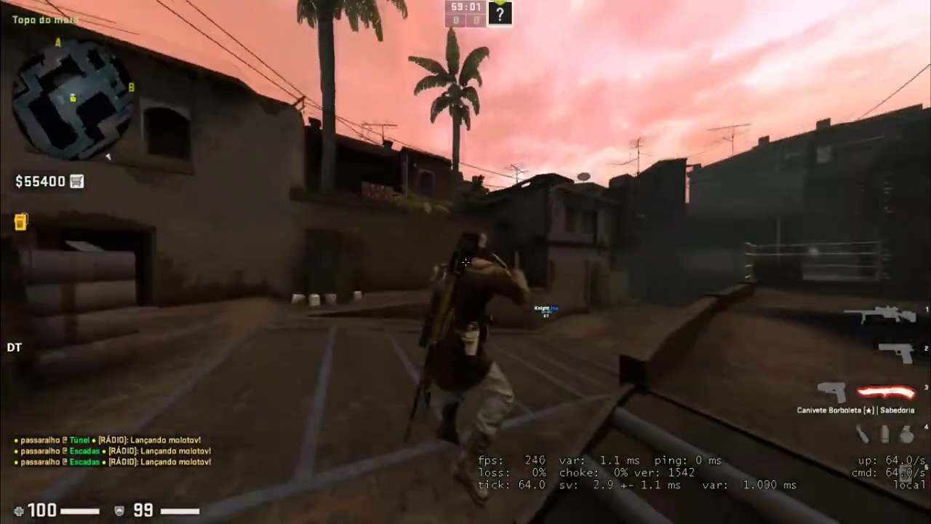
- Load de_inferno from the console, then run exec b to restart with practice settings
key("grave")
type("map de_")
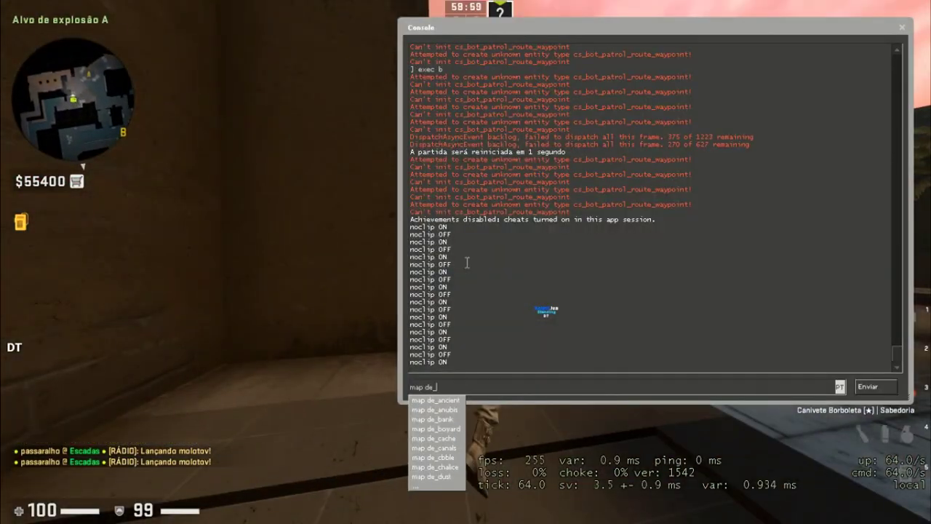
type("no")
key("Return")
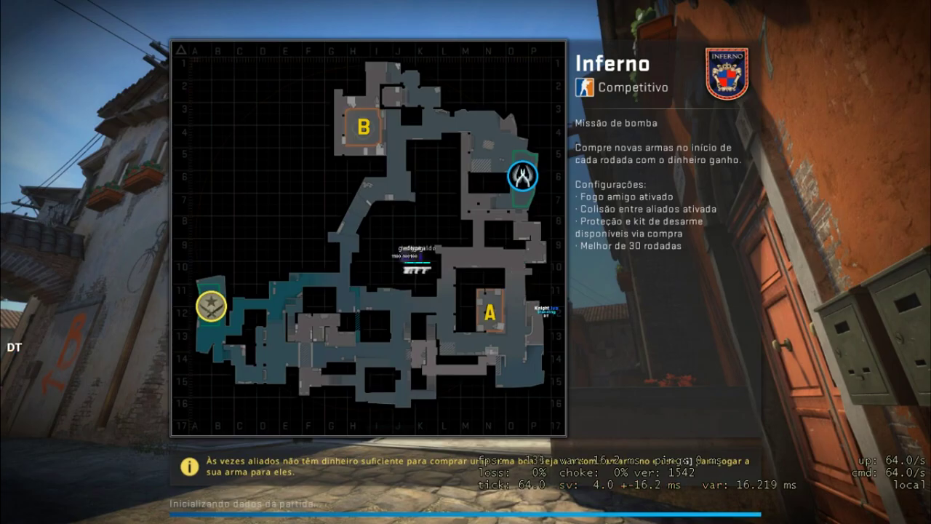
key("grave")
type("ex")
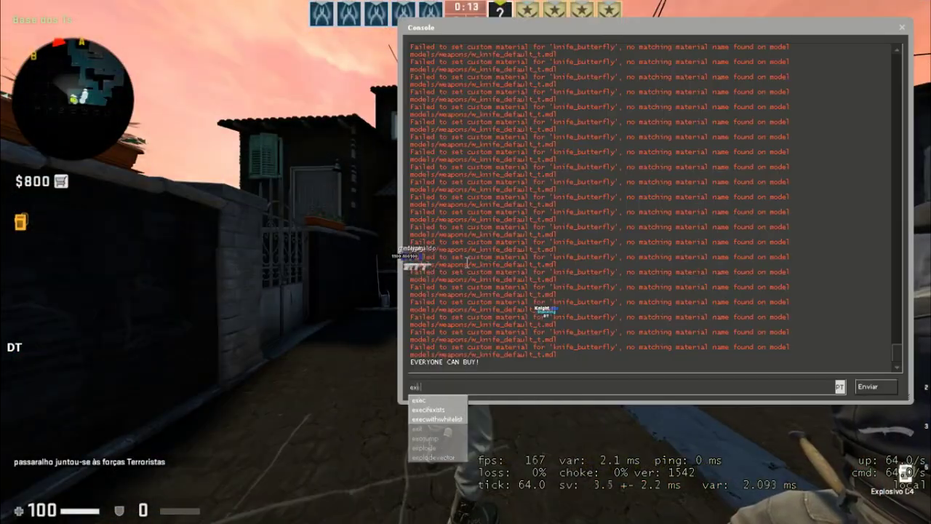
type("ec")
key("Return")
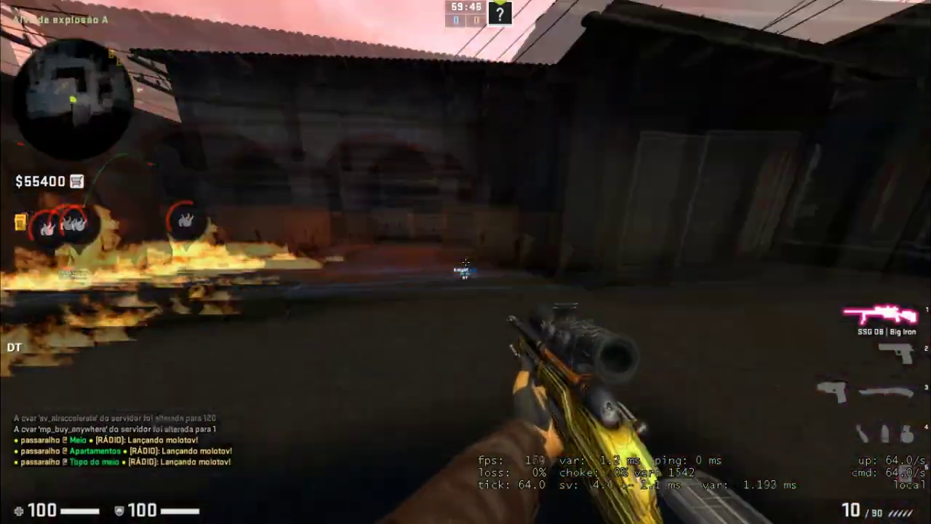
- Throw two molotovs from Arco and switch back to the sniper rifle
key("4")
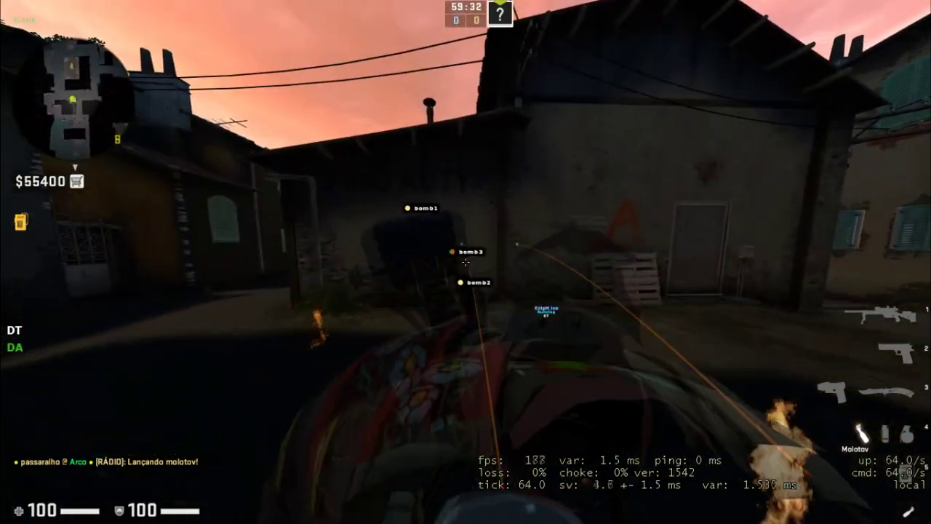
left_click(466, 261)
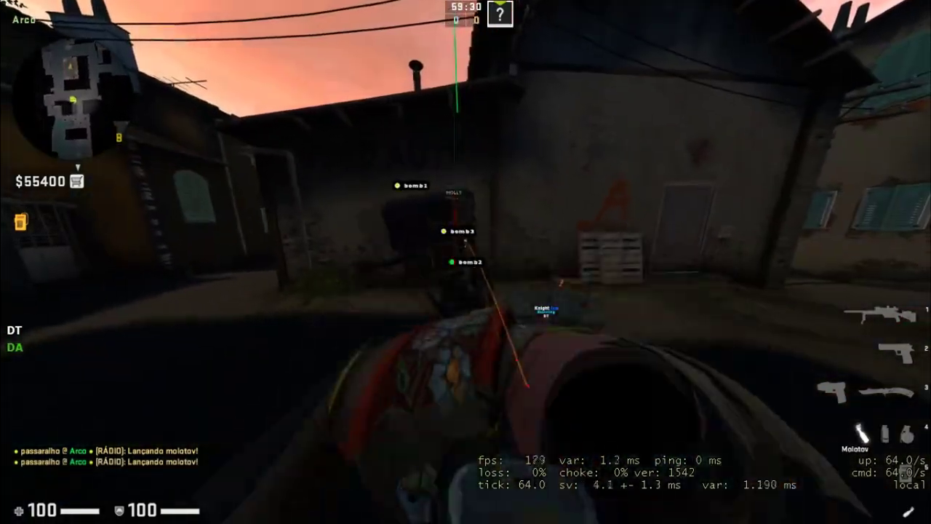
left_click(466, 262)
key("1")
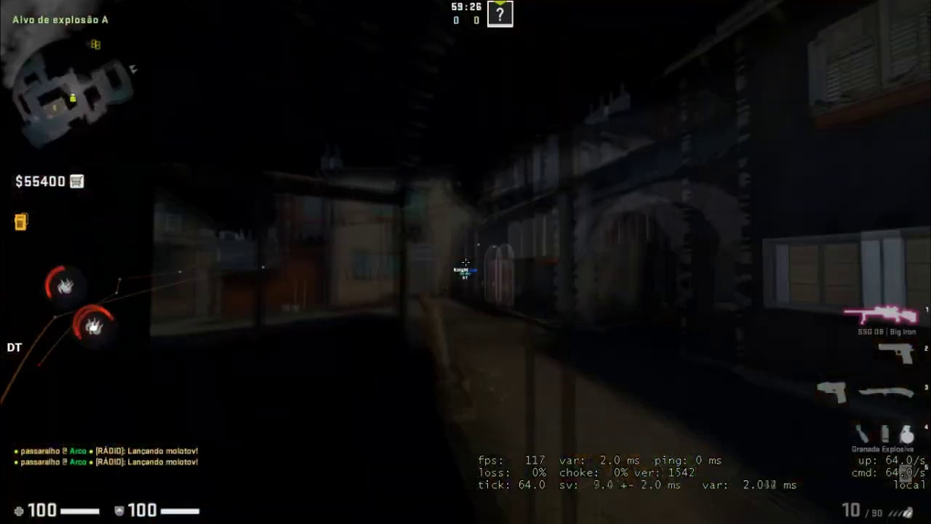
- Load cs_office from the console, picking the map name from the autocomplete list
key("grave")
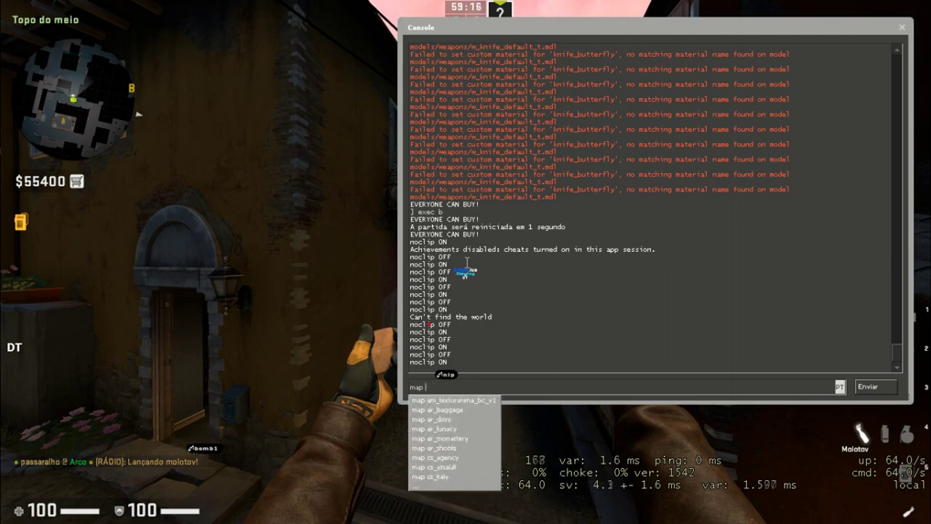
type("ma")
key("BackSpace")
key("BackSpace")
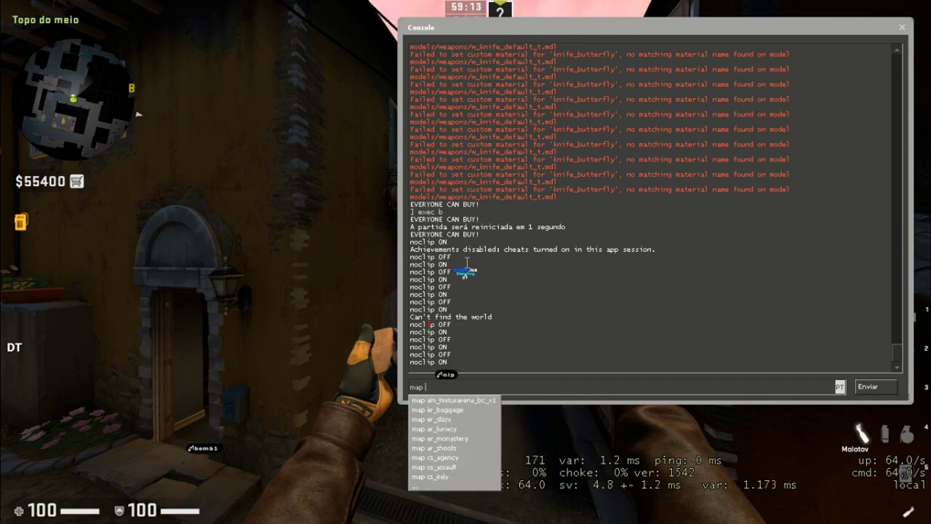
type("cs_office")
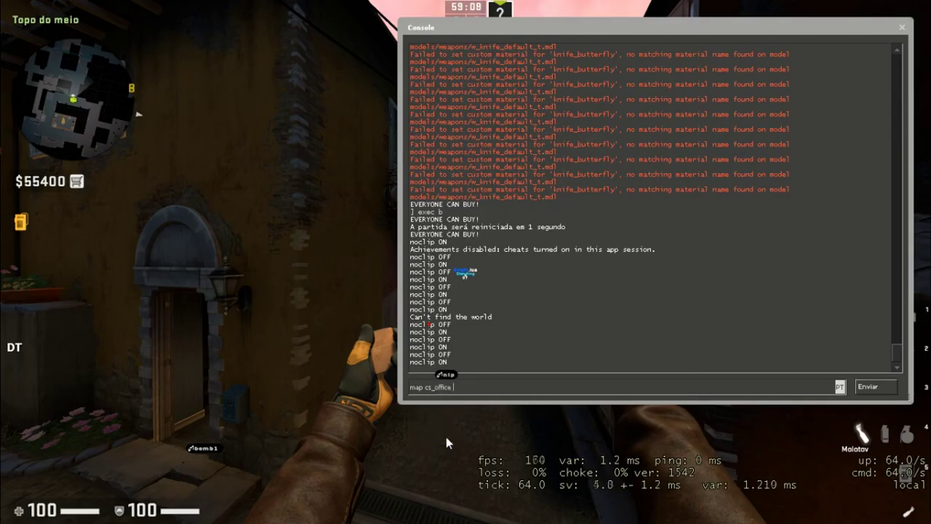
type("exec b")
key("Return")
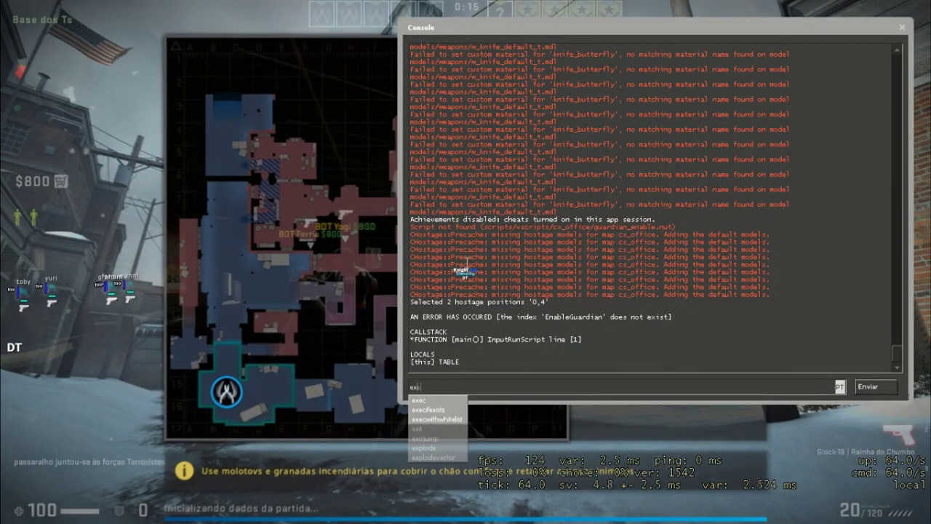
- Enter the Office match, then load de_cbble and run the practice config from the console
key("grave")
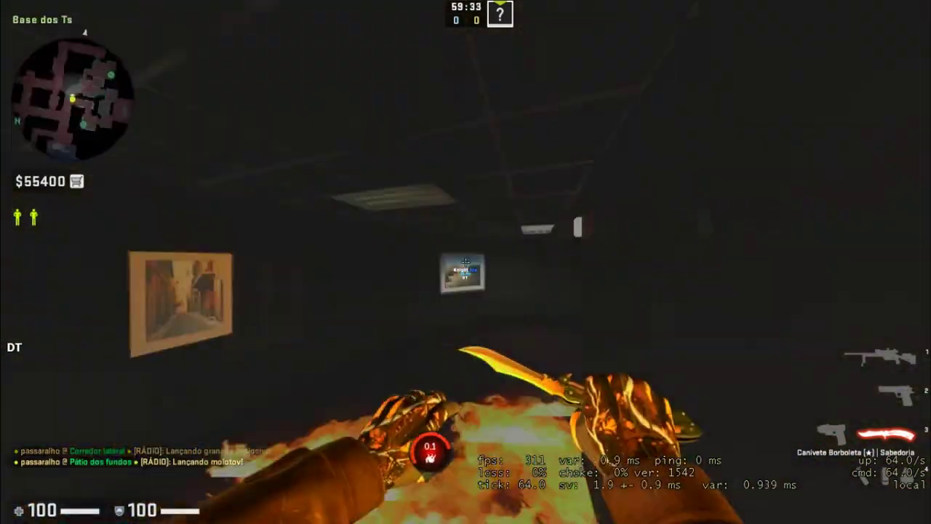
key("grave")
type("map de_cbble")
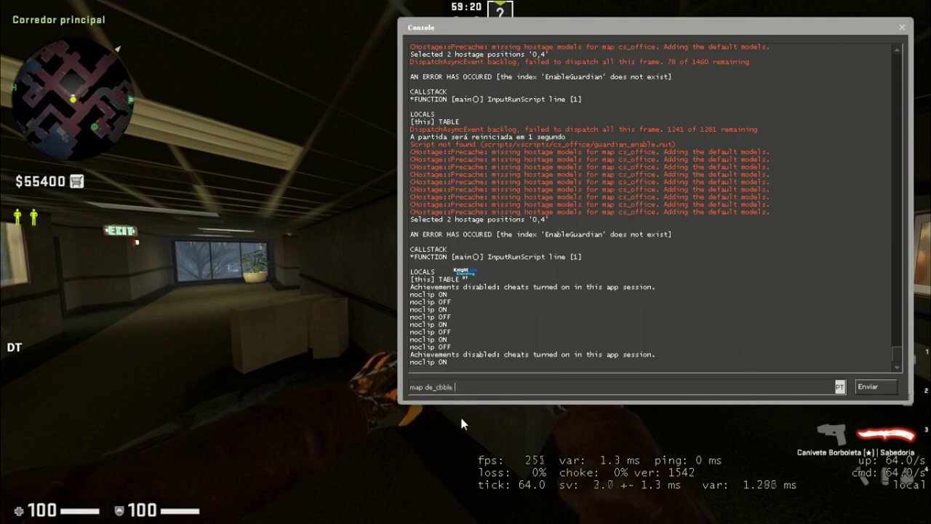
key("Return")
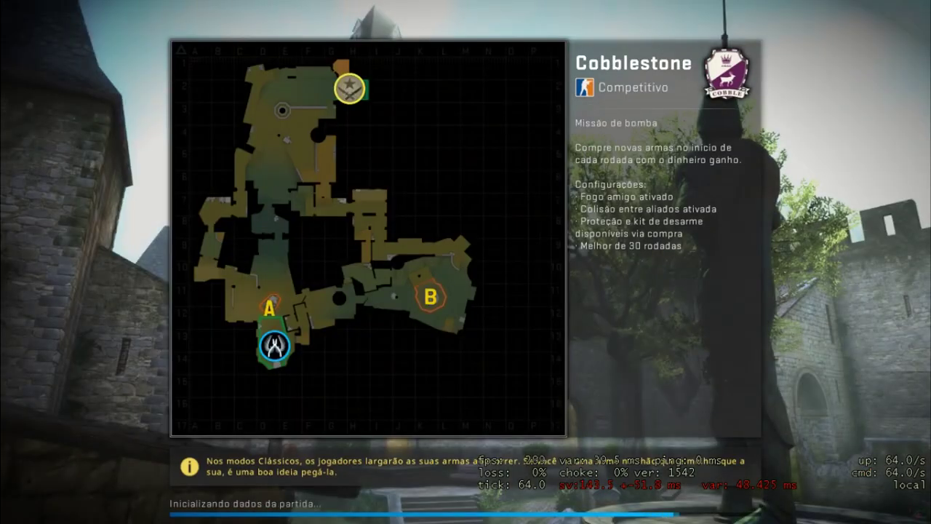
key("grave")
type("exec")
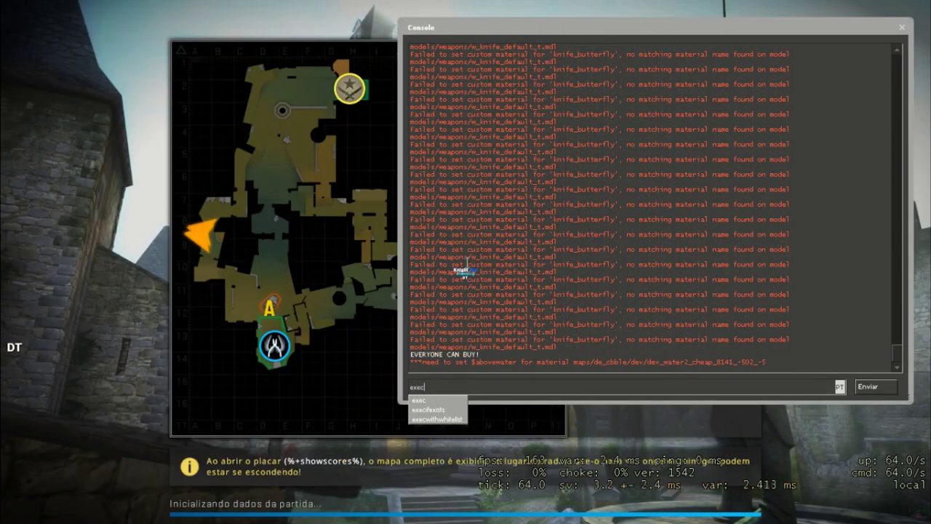
key("Return")
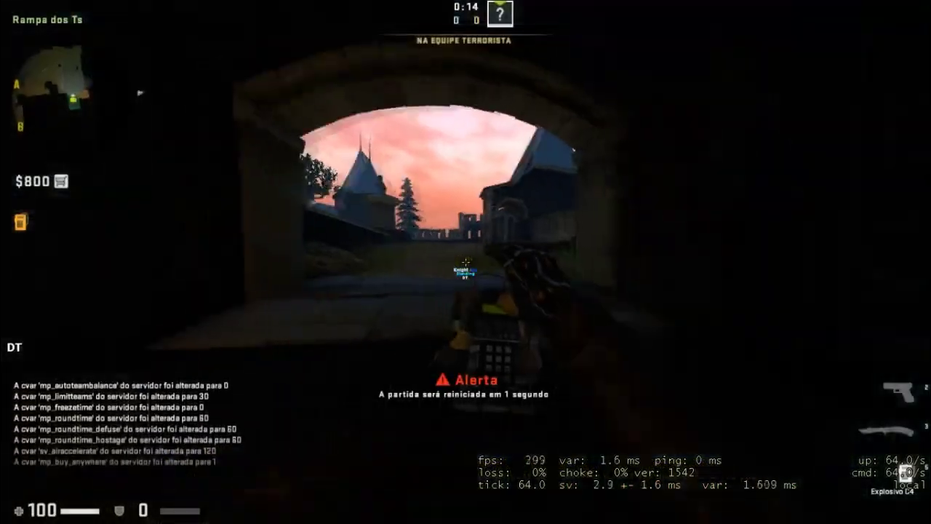
- Walk out of spawn onto bombsite B and throw a molotov there
key("w")
key("4")
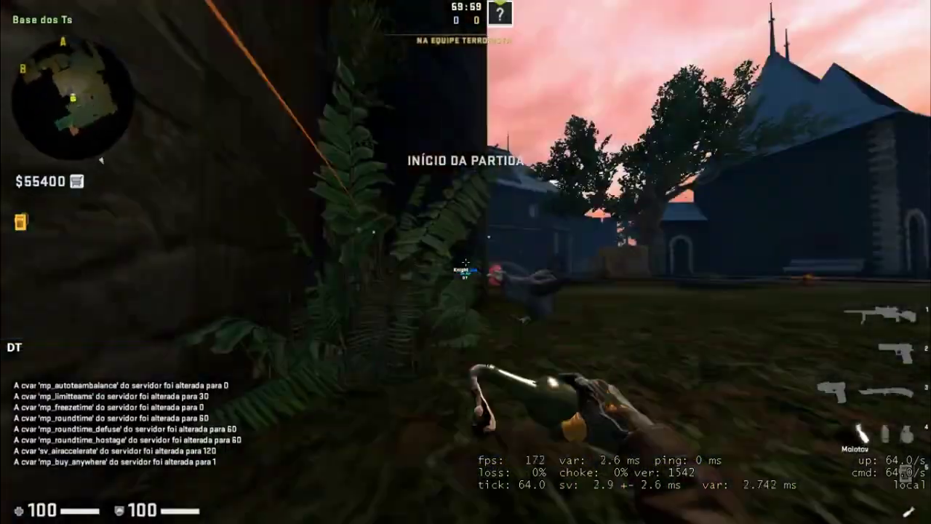
key("w")
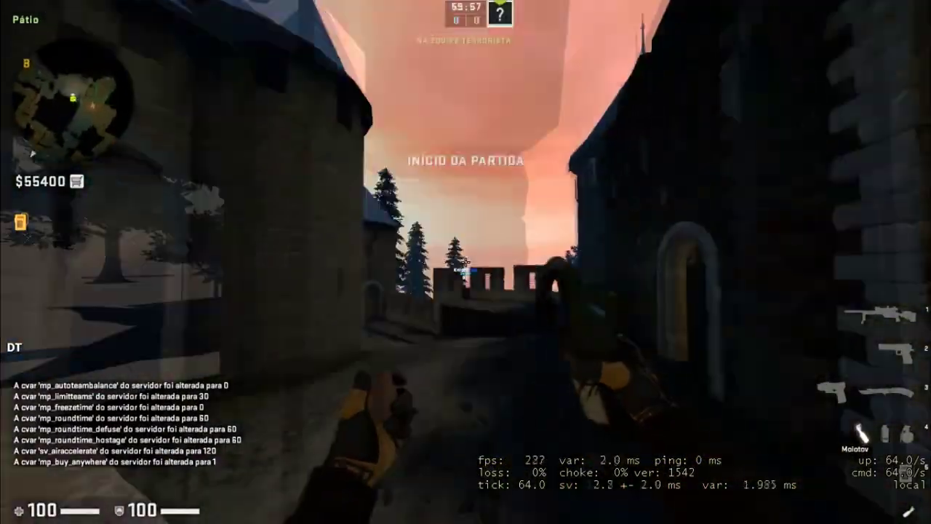
key("w")
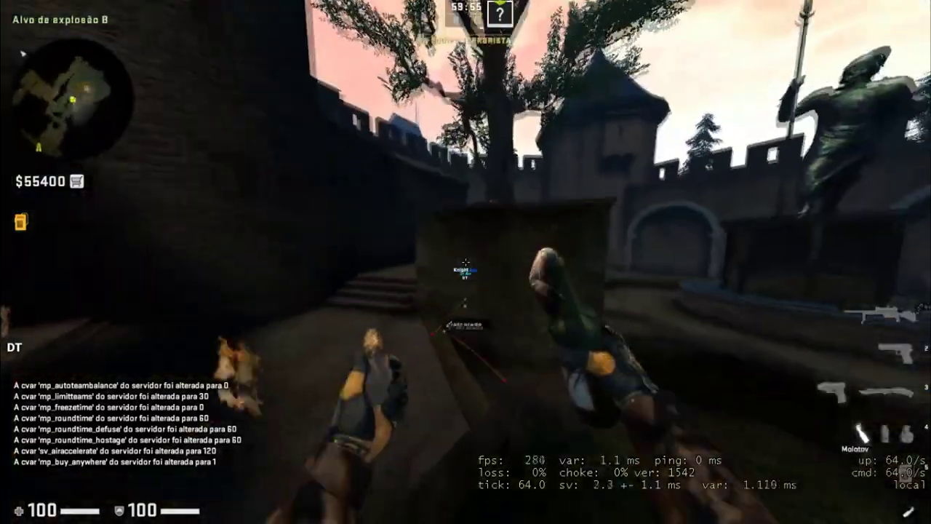
left_click(466, 262)
- Throw two molotovs from the Terrorists' main area
key("w")
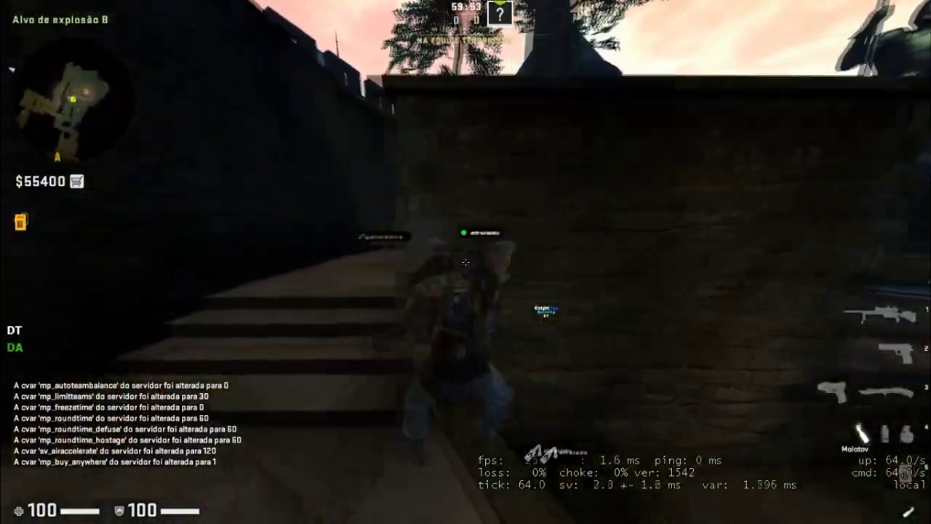
key("1")
key("w")
key("4")
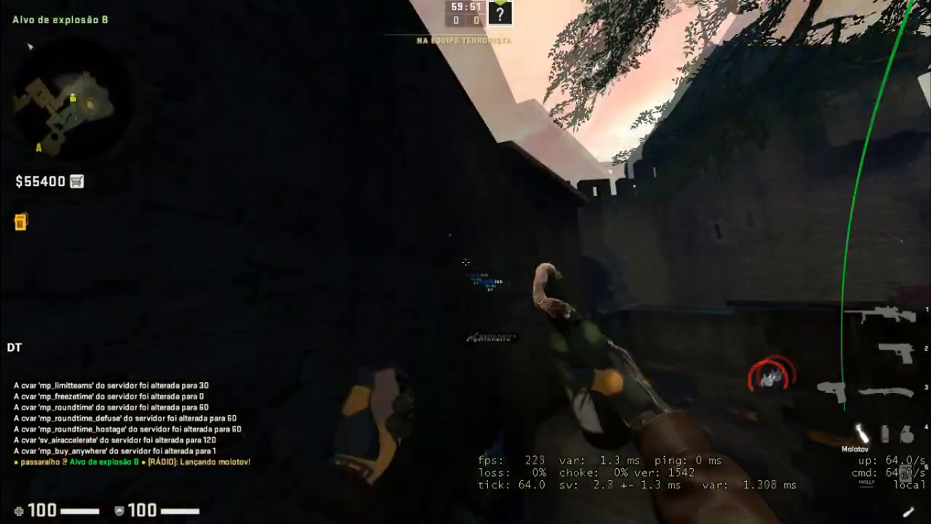
left_click(466, 262)
key("w")
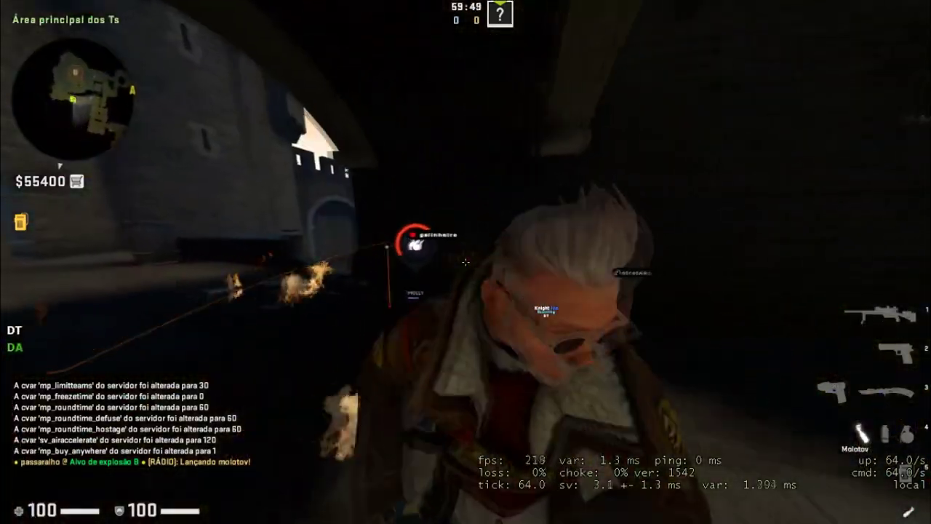
left_click(466, 262)
- Throw two more molotovs through T main and the tunnel, ending in the castle courtyard
key("w")
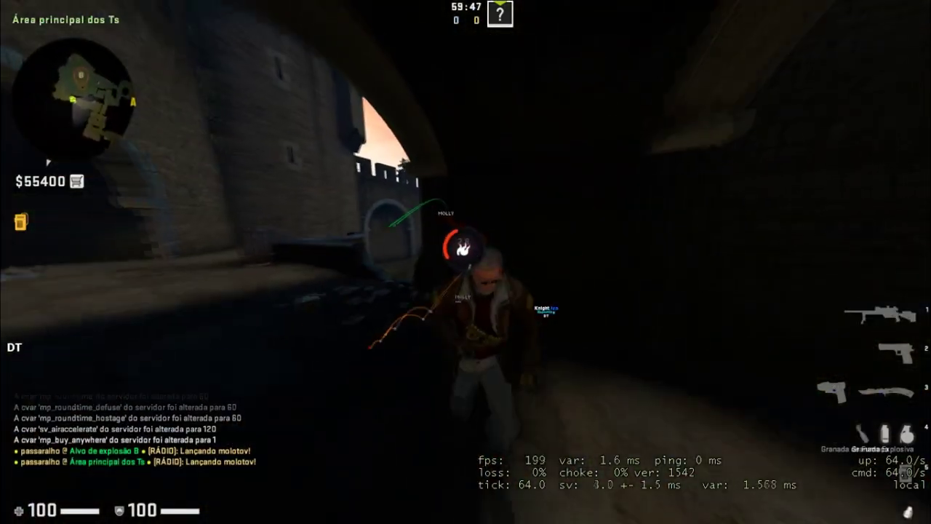
key("w")
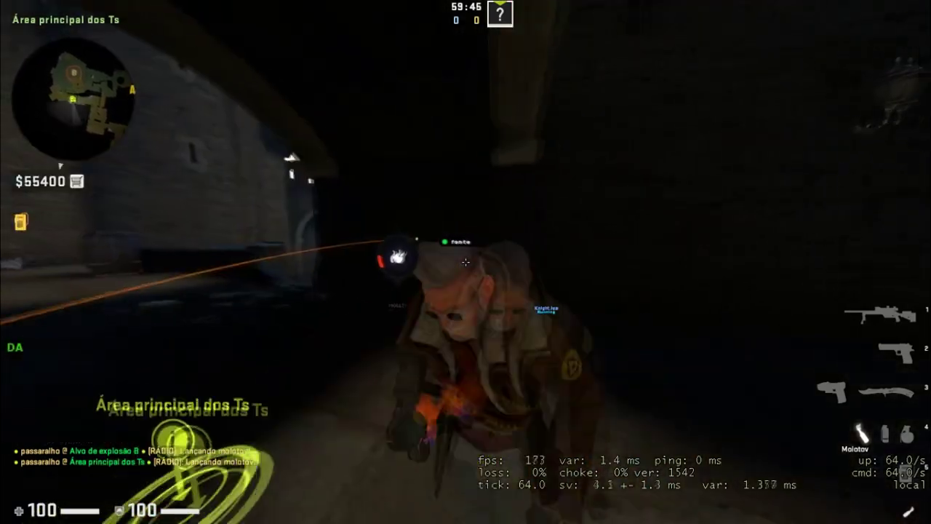
left_click(465, 262)
key("1")
key("w")
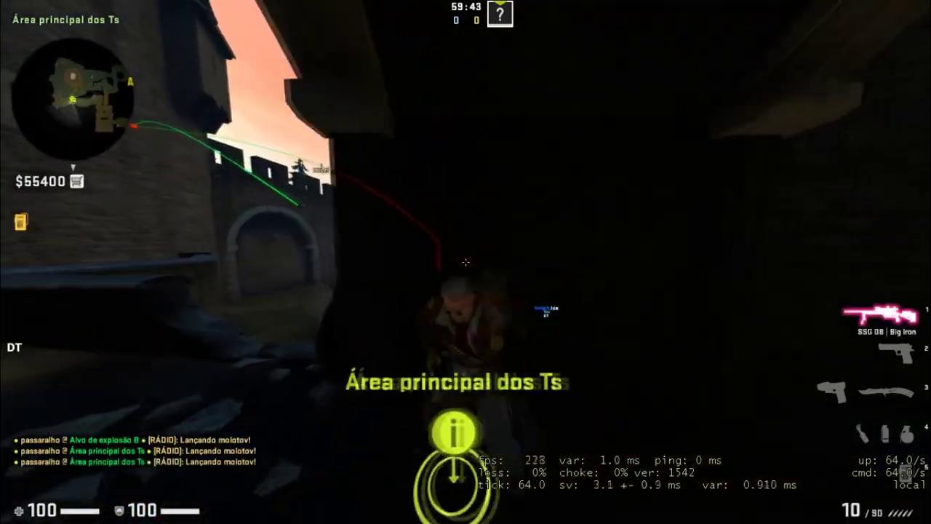
key("w")
key("4")
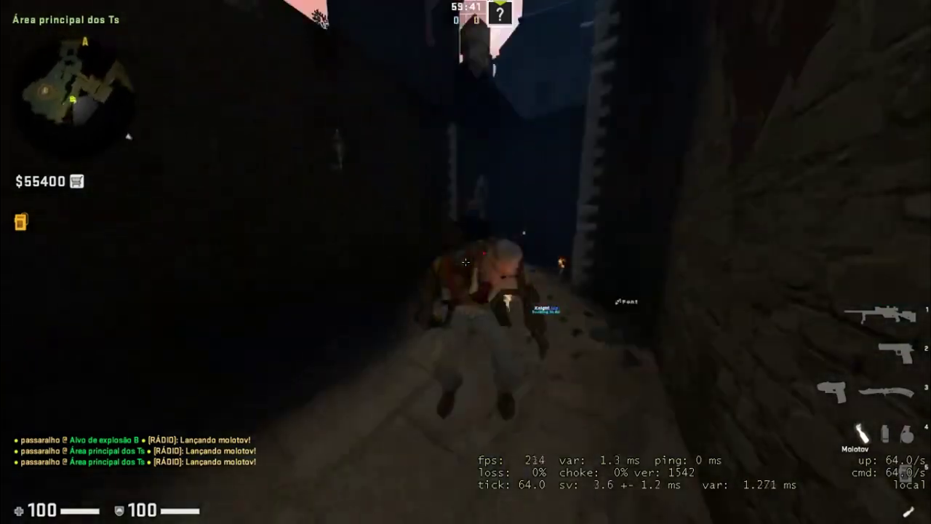
key("w")
left_click(466, 261)
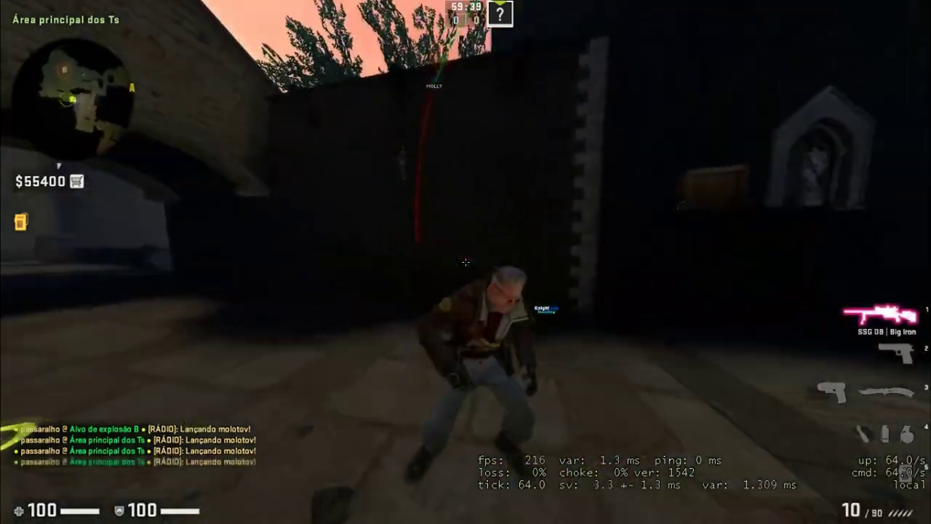
key("4")
key("w")
key("4")
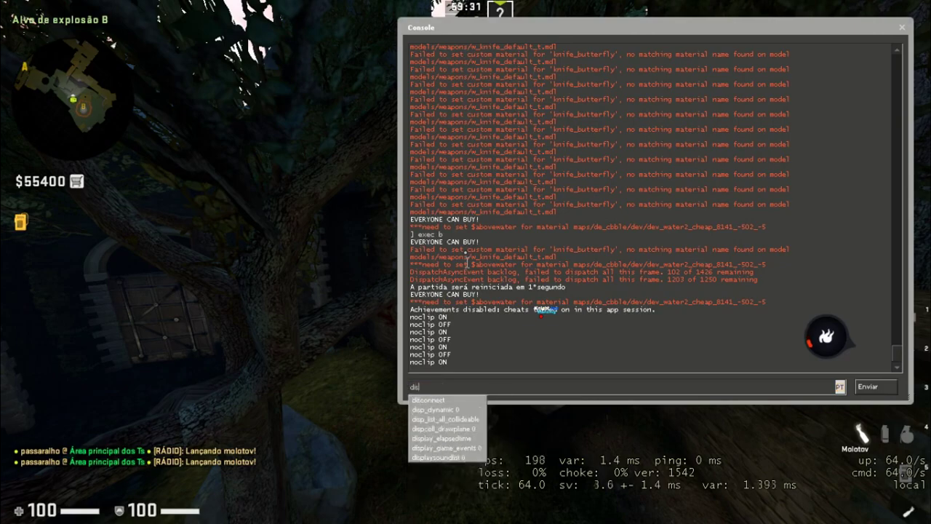
type("connect")
- Disconnect from Cobblestone, open Practice with bots, and load de_stmarc from the console
key("Return")
left_click(128, 62)
left_click(111, 107)
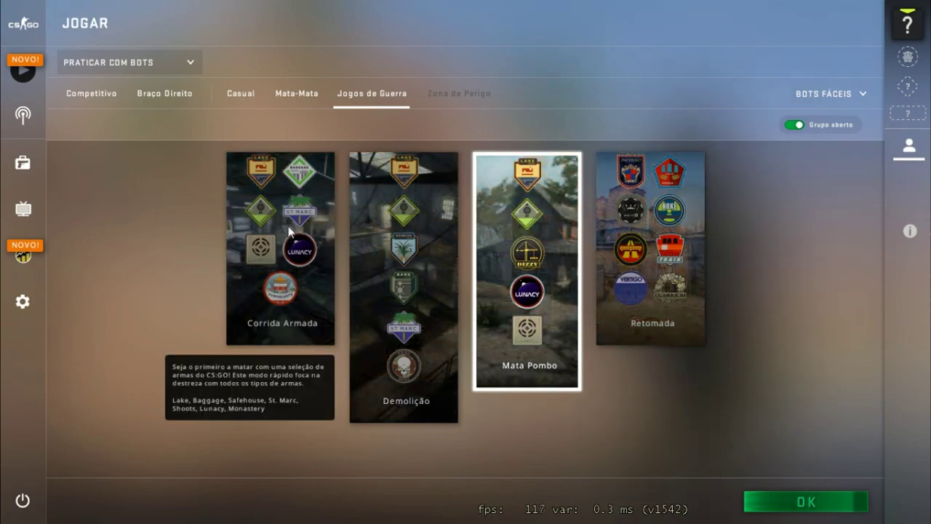
key("grave")
type("map")
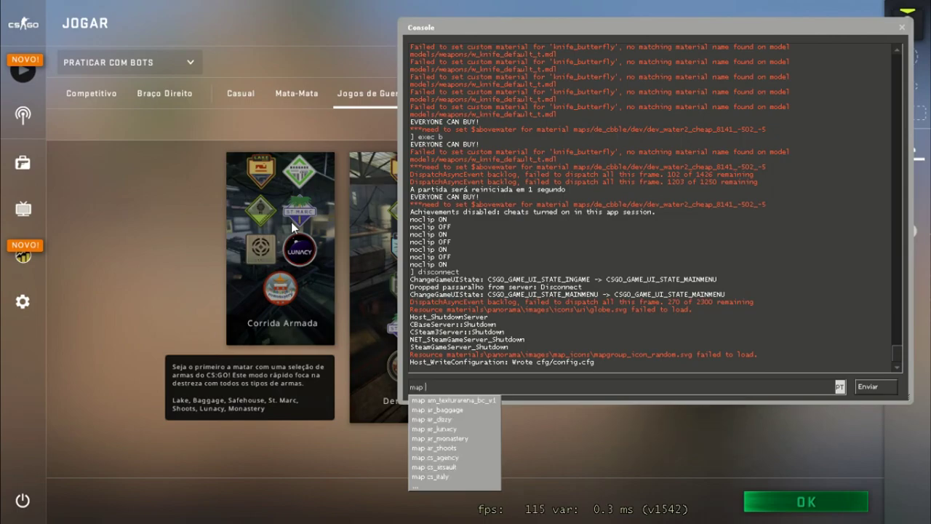
type("de_stmarc")
key("Return")
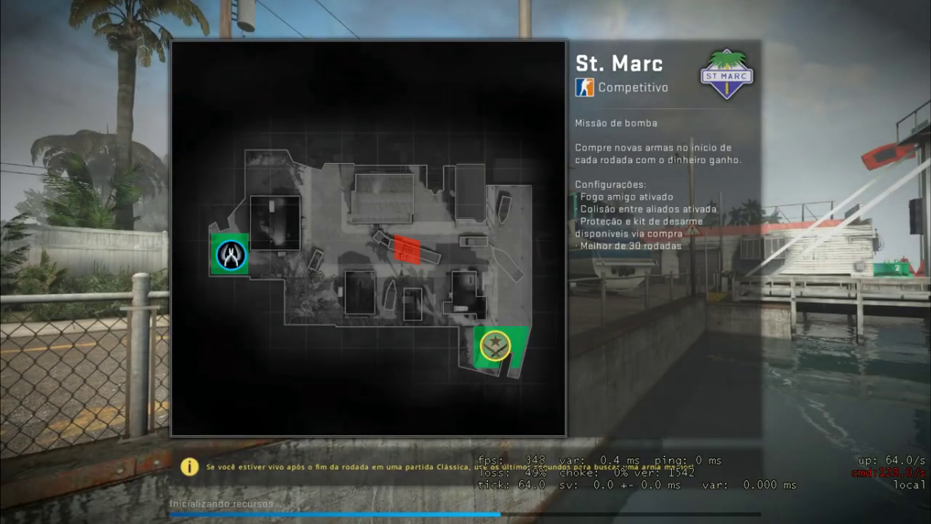
- Run exec treino in the console on St. Marc and return to the game
key("alt+z")
key("alt+z")
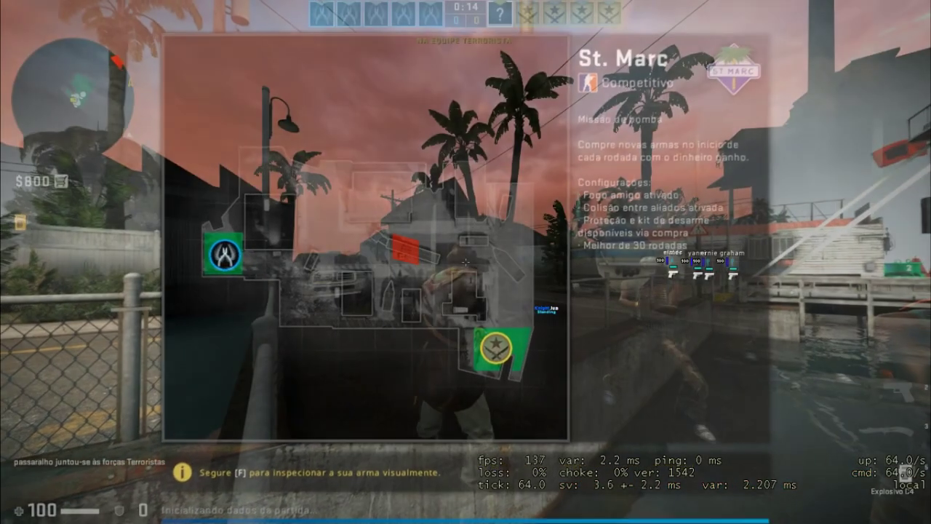
key("grave")
type("exec treino")
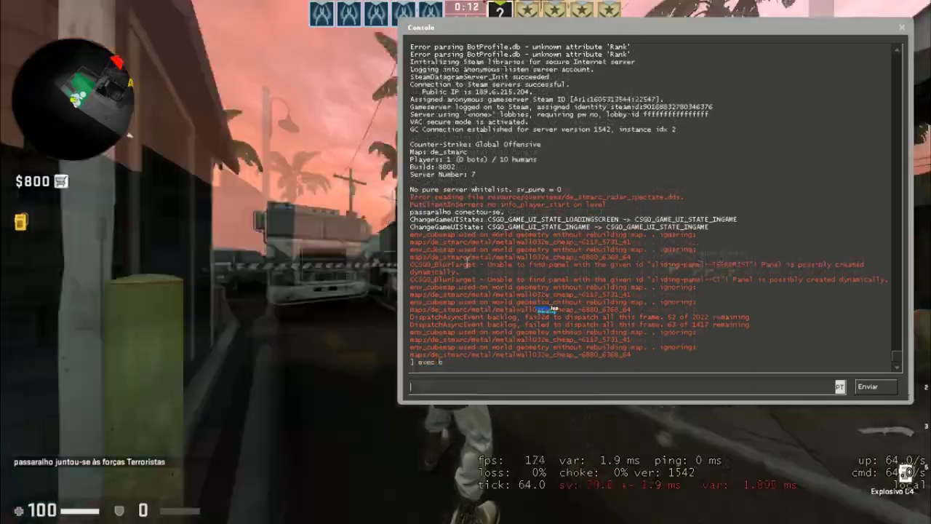
key("Return")
key("grave")
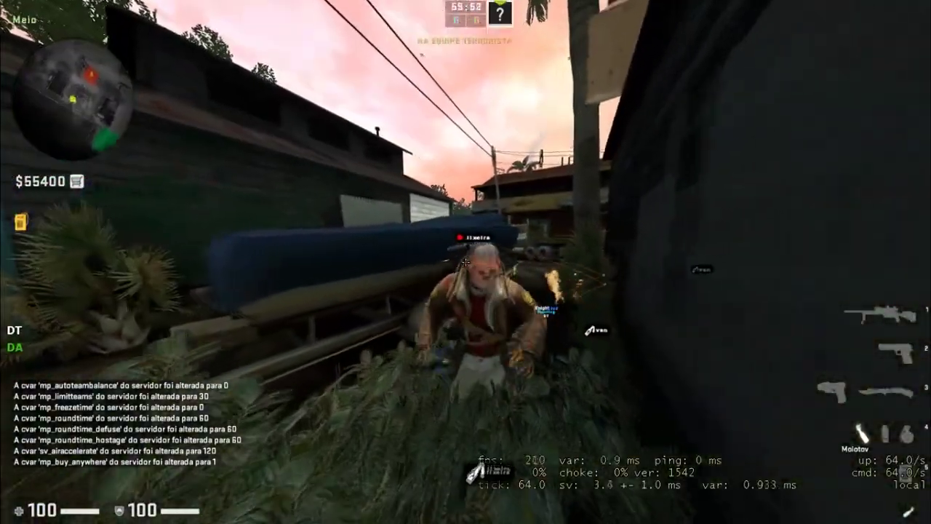
- Throw a molotov from Meio toward the boat, then switch to the knife
left_click(466, 262)
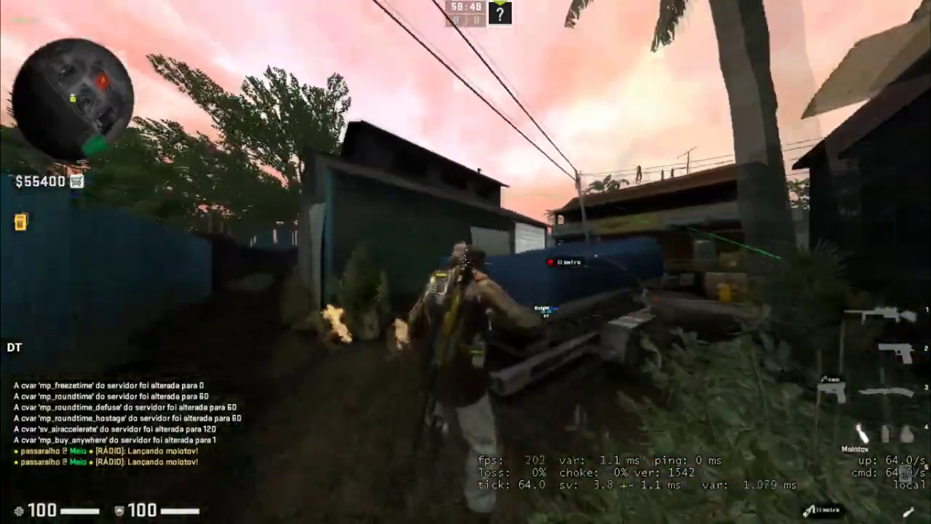
key("3")
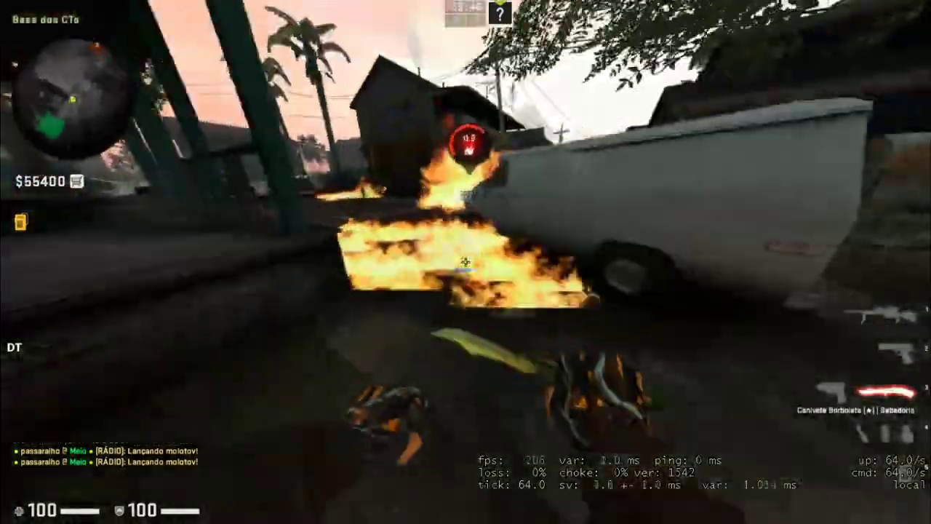